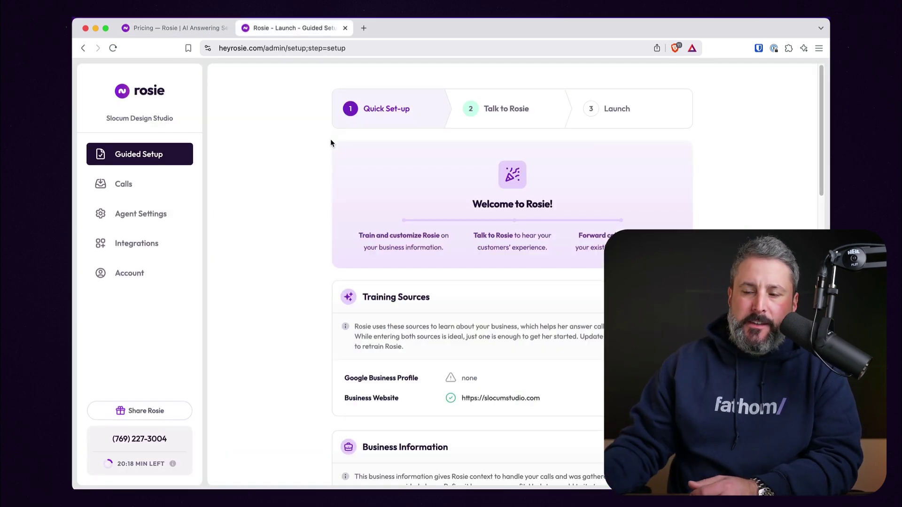
{"action": "scroll", "coordinate": [429, 255], "scroll_direction": "down", "scroll_amount": 3}
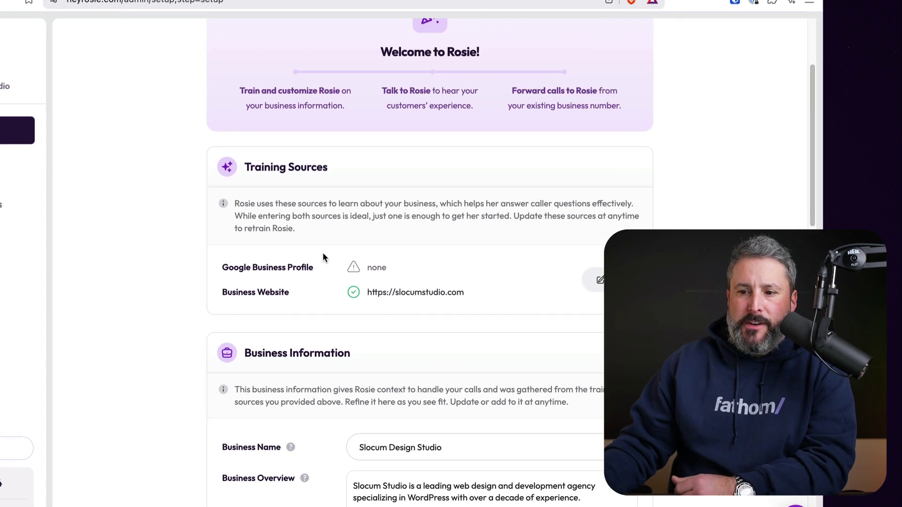
{"action": "scroll", "coordinate": [312, 258], "scroll_direction": "up", "scroll_amount": 2}
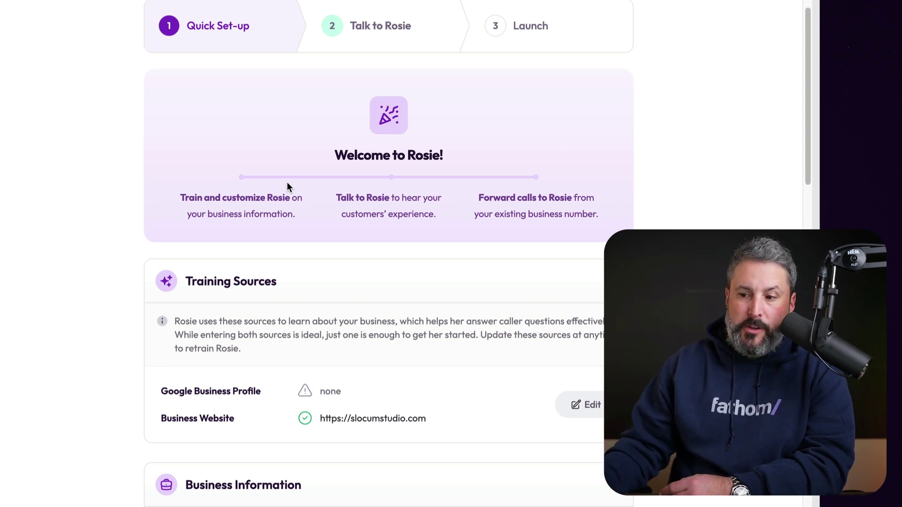
{"action": "scroll", "coordinate": [295, 252], "scroll_direction": "down", "scroll_amount": 1}
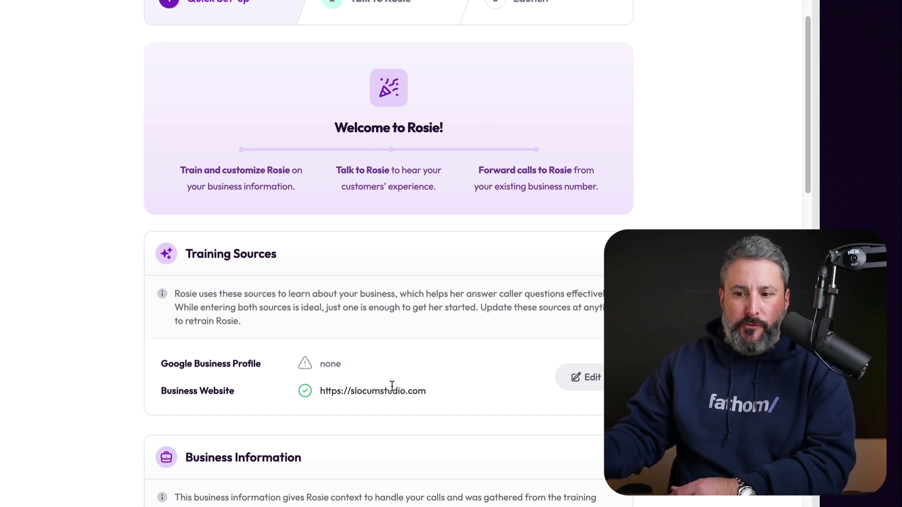
{"action": "scroll", "coordinate": [393, 383], "scroll_direction": "down", "scroll_amount": 3}
{"action": "scroll", "coordinate": [389, 395], "scroll_direction": "down", "scroll_amount": 1}
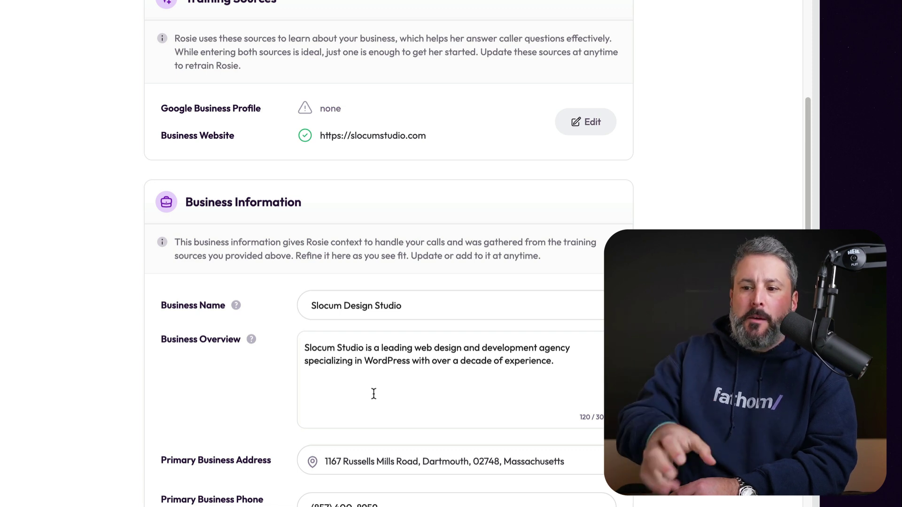
{"action": "scroll", "coordinate": [409, 381], "scroll_direction": "down", "scroll_amount": 2}
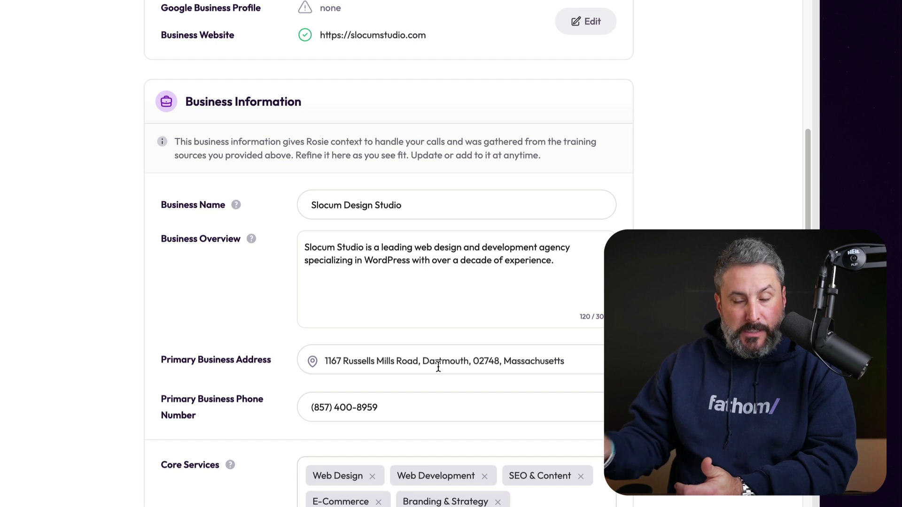
{"action": "scroll", "coordinate": [421, 351], "scroll_direction": "down", "scroll_amount": 2}
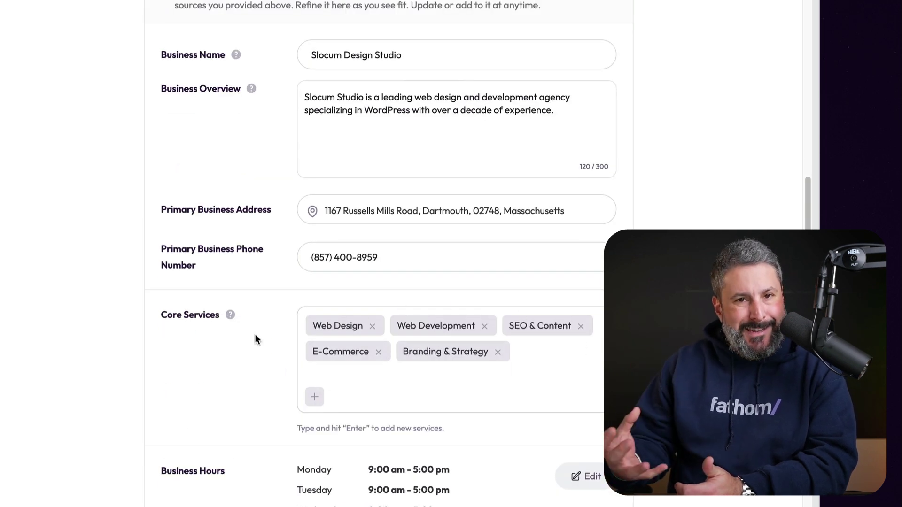
{"action": "left_click", "coordinate": [315, 399]}
{"action": "scroll", "coordinate": [480, 404], "scroll_direction": "down", "scroll_amount": 2}
{"action": "scroll", "coordinate": [459, 425], "scroll_direction": "down", "scroll_amount": 1}
{"action": "scroll", "coordinate": [399, 428], "scroll_direction": "down", "scroll_amount": 1}
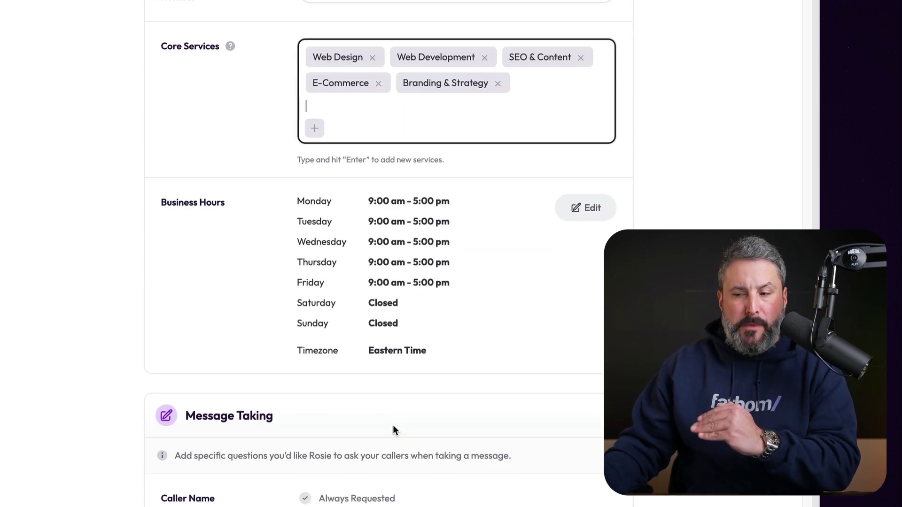
{"action": "scroll", "coordinate": [373, 410], "scroll_direction": "down", "scroll_amount": 1}
{"action": "scroll", "coordinate": [371, 399], "scroll_direction": "down", "scroll_amount": 2}
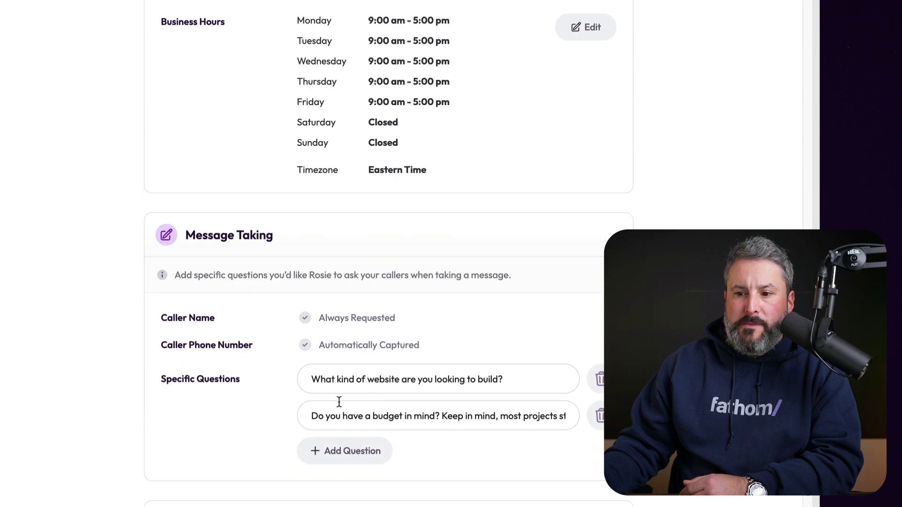
{"action": "scroll", "coordinate": [356, 401], "scroll_direction": "down", "scroll_amount": 1}
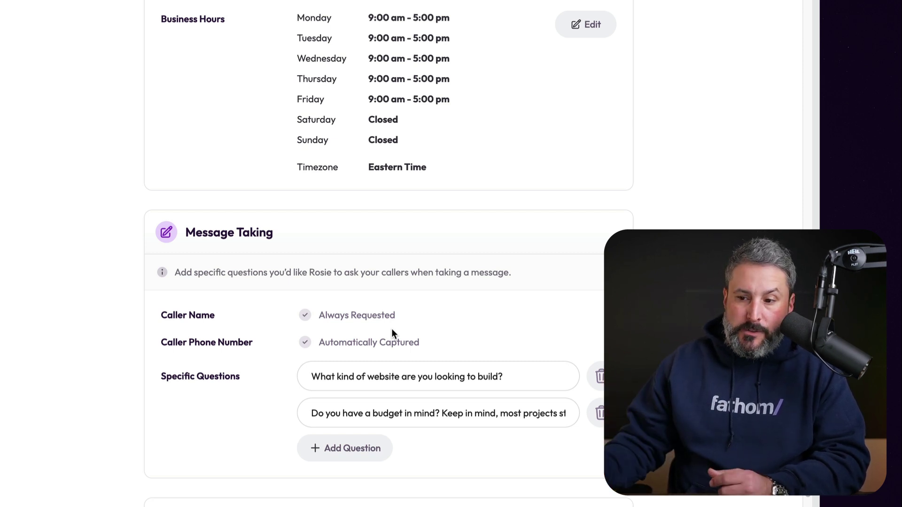
{"action": "left_click", "coordinate": [543, 377]}
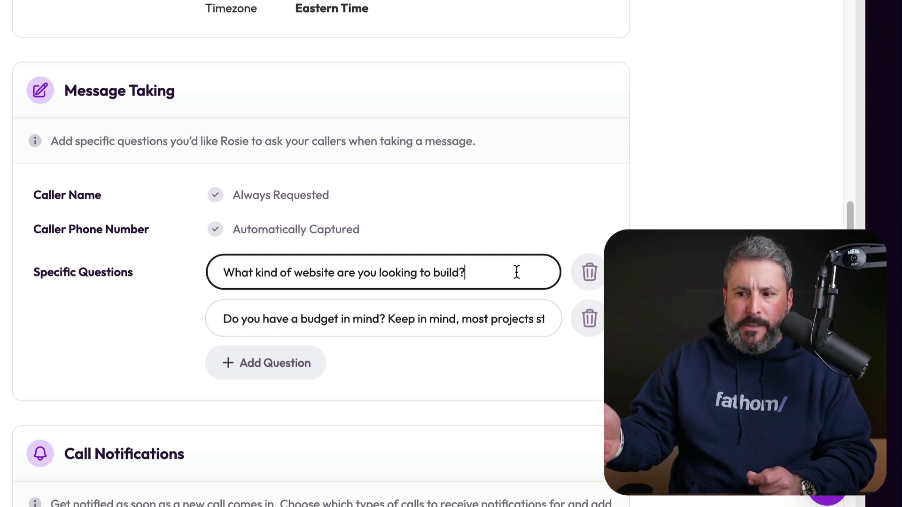
{"action": "left_click", "coordinate": [384, 321]}
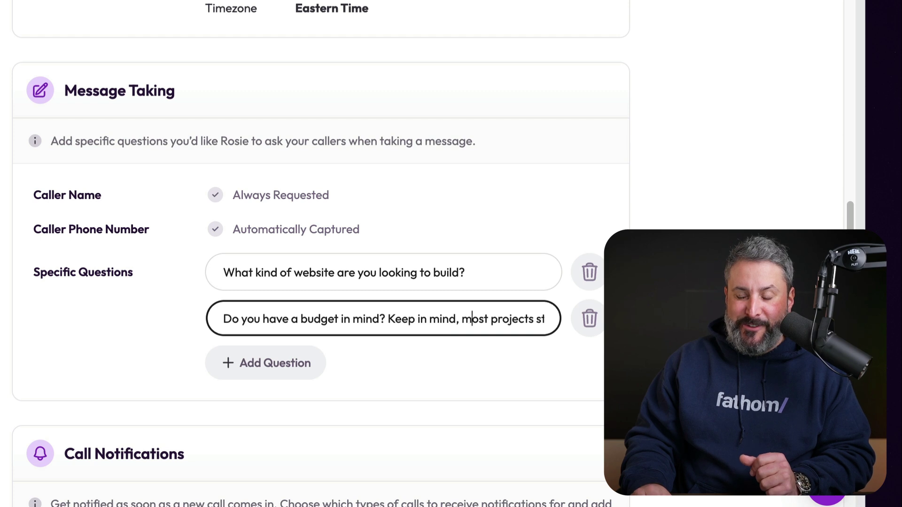
{"action": "key", "text": "Right"}
{"action": "key", "text": "Right"}
{"action": "key", "text": "Right"}
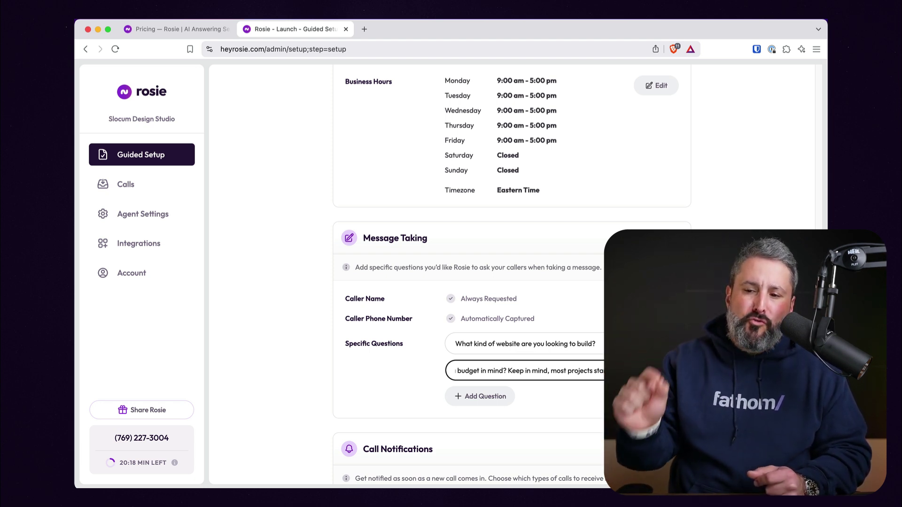
{"action": "scroll", "coordinate": [564, 374], "scroll_direction": "down", "scroll_amount": 5}
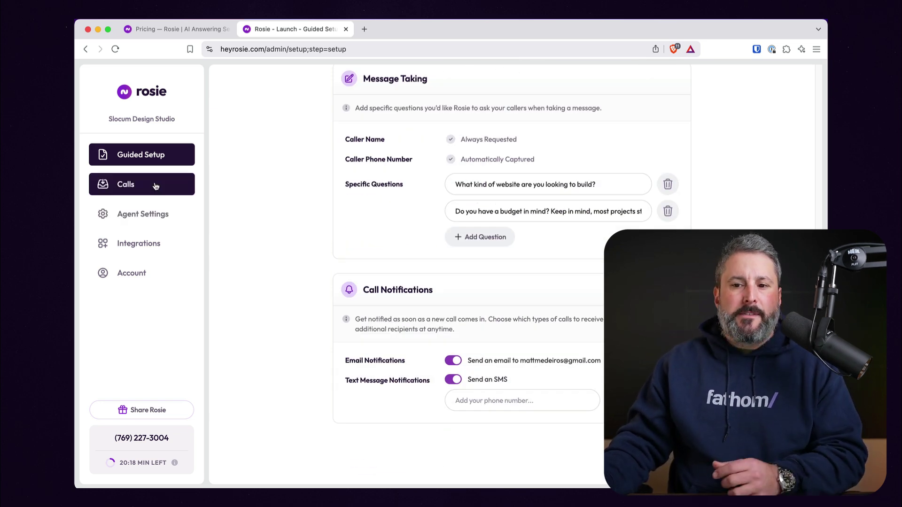
- Open the Calls inbox to review the received call's summary and transcript
{"action": "left_click", "coordinate": [156, 185]}
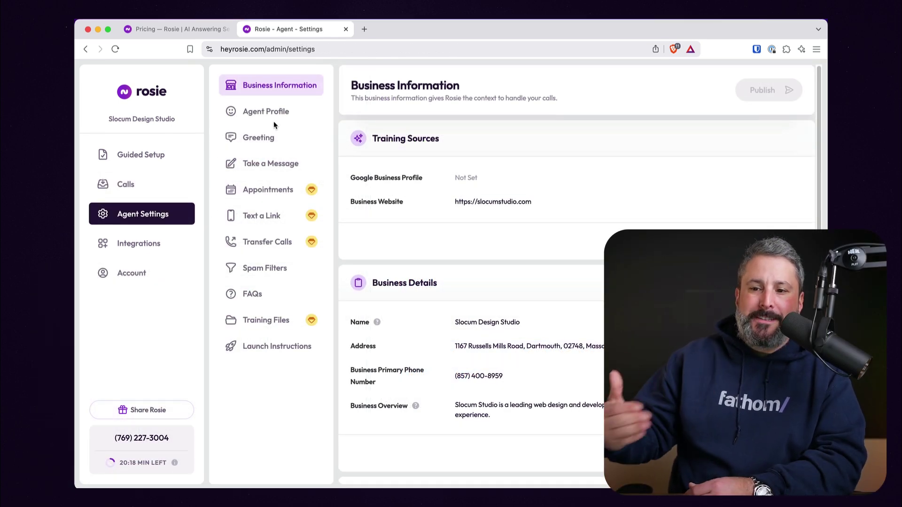
- Open Agent Profile and view the agent's name, tone and background noise editor without saving
{"action": "left_click", "coordinate": [271, 112]}
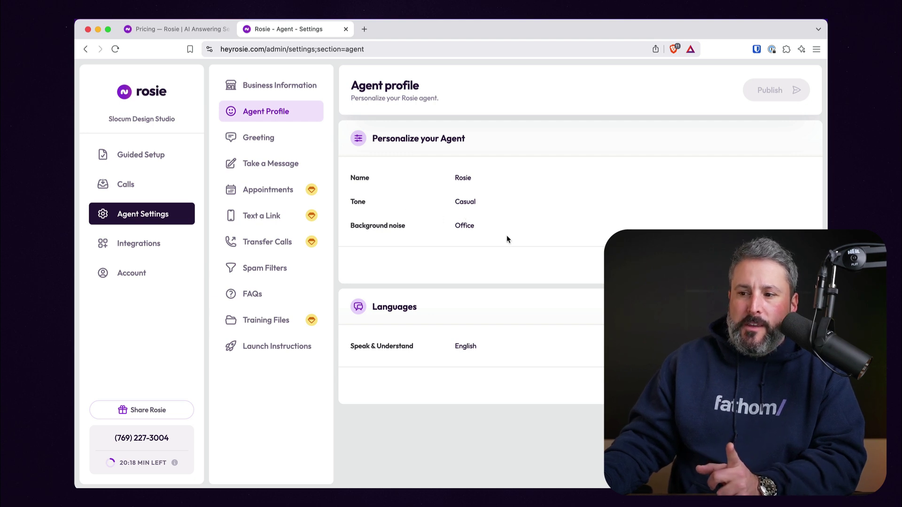
{"action": "left_click", "coordinate": [466, 221]}
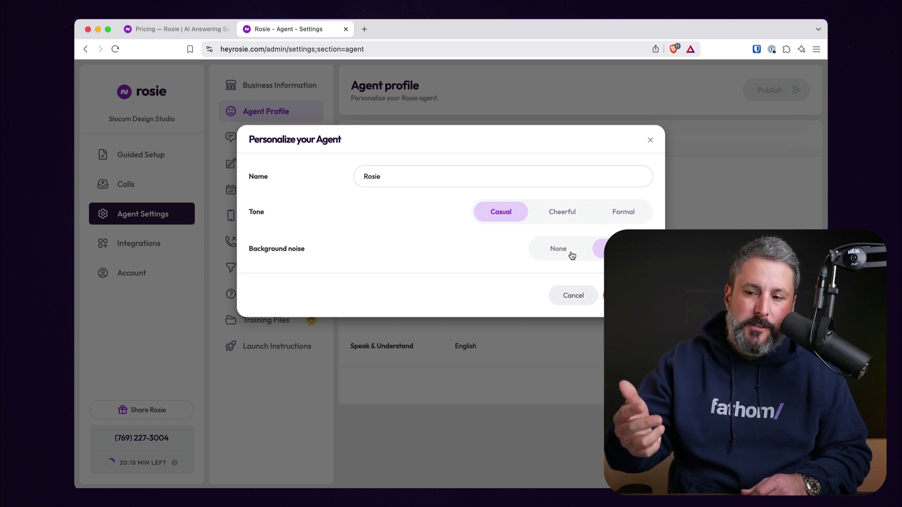
{"action": "left_click", "coordinate": [564, 293]}
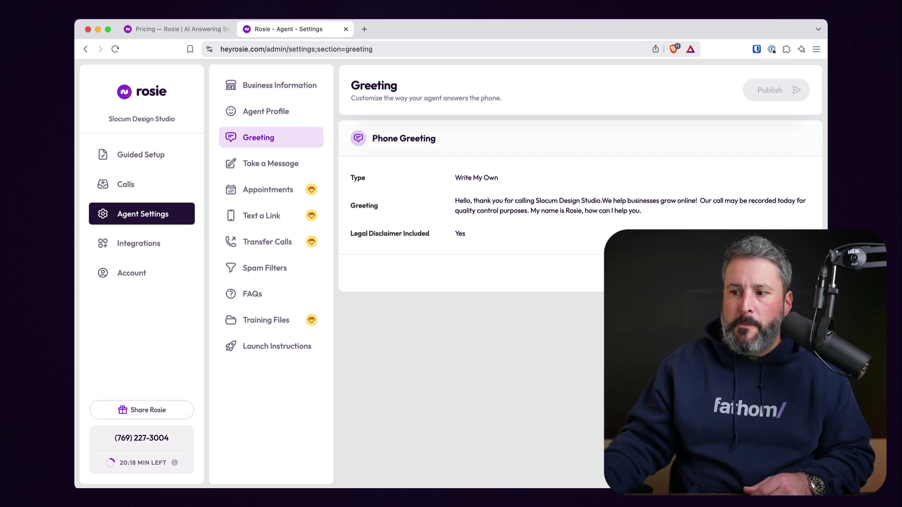
- View the Phone Greeting text and legal disclaimer, then cancel without saving
{"action": "left_click", "coordinate": [535, 205]}
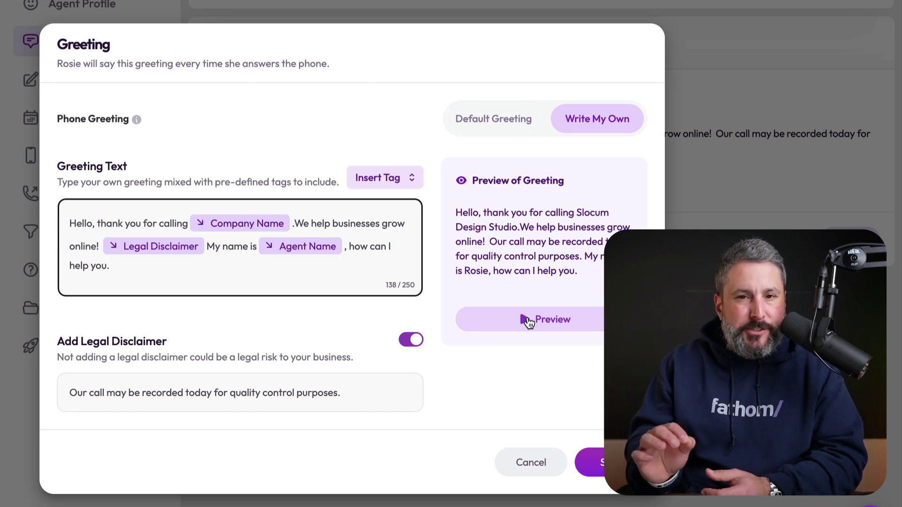
{"action": "left_click", "coordinate": [542, 467]}
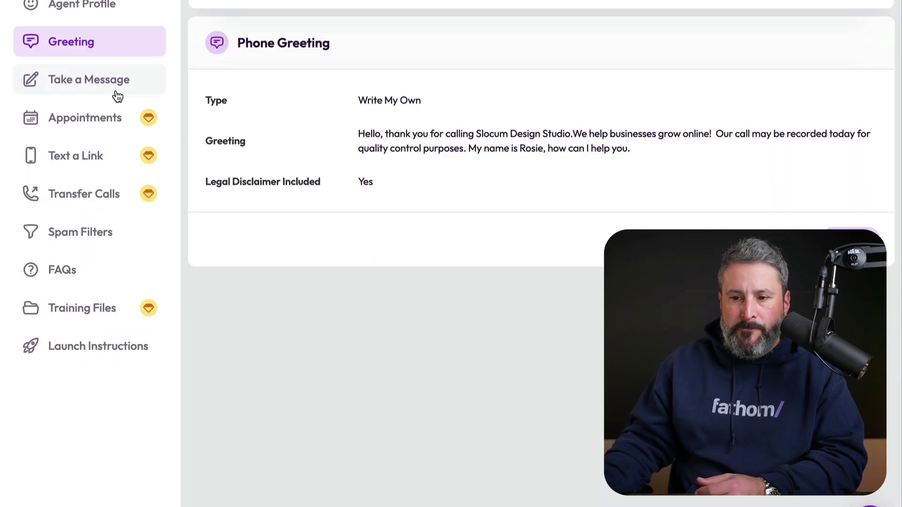
- Show the Take a Message questions, then bring up the Appointments settings
{"action": "left_click", "coordinate": [82, 86]}
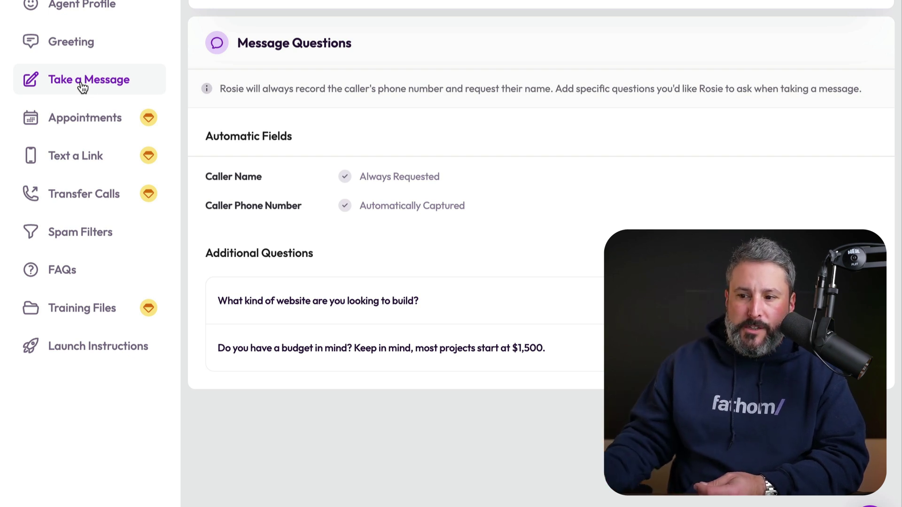
{"action": "left_click", "coordinate": [85, 134]}
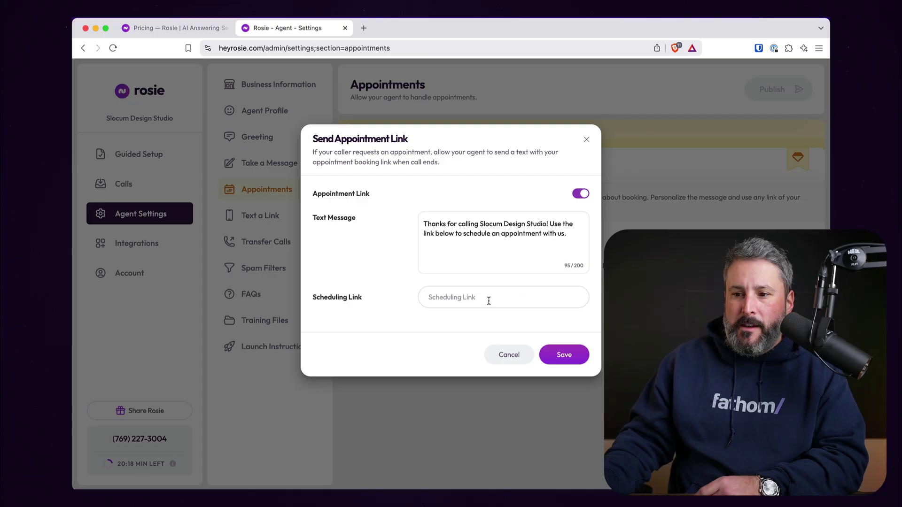
- Leave the Scheduling Link field empty, close Send Appointment Link unchanged, and view Text a Link
{"action": "left_click", "coordinate": [487, 300]}
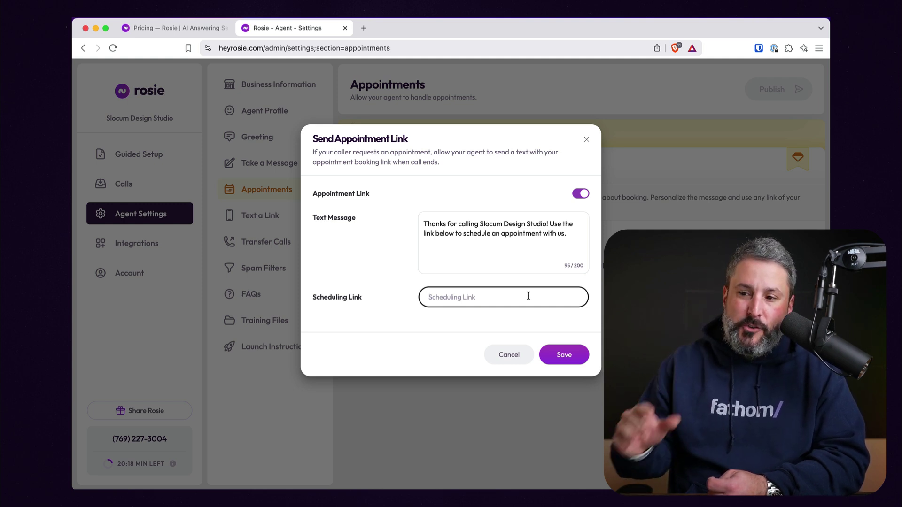
{"action": "left_click", "coordinate": [590, 142]}
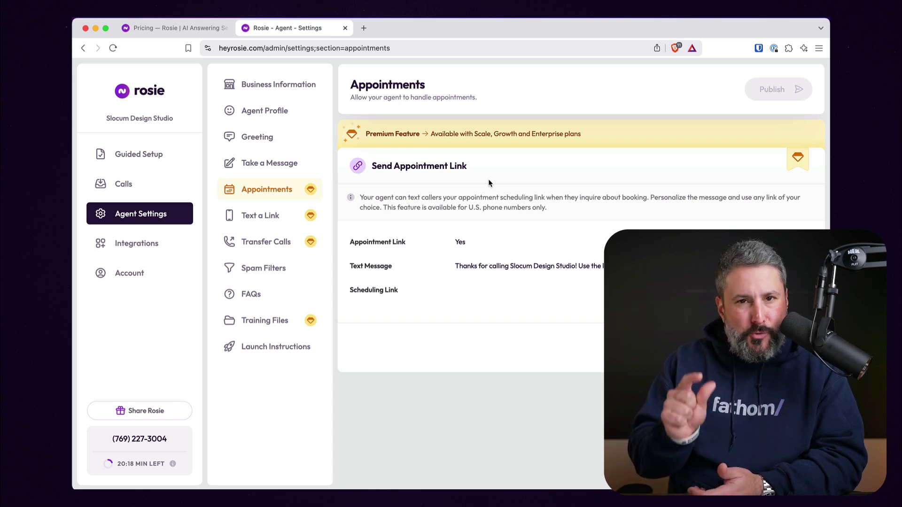
{"action": "left_click", "coordinate": [280, 213]}
- Show the Training Files page, which lists no uploaded documents
{"action": "left_click", "coordinate": [275, 326]}
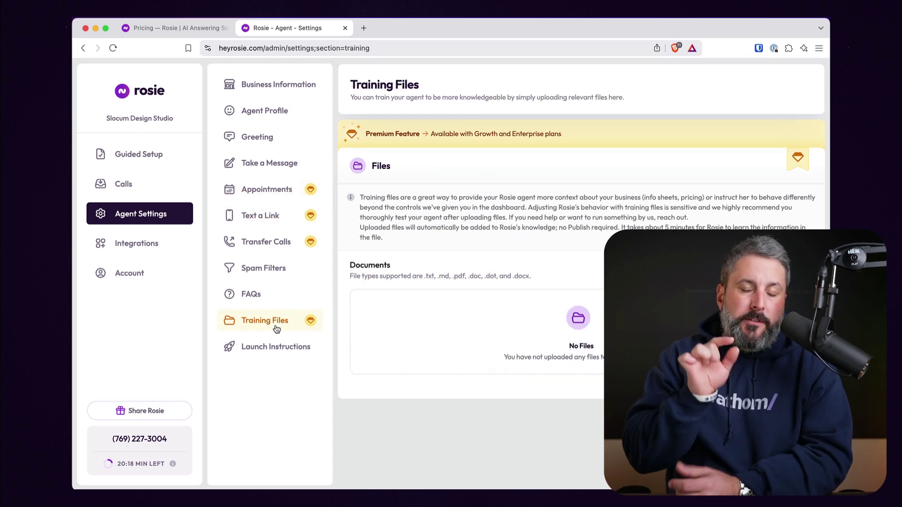